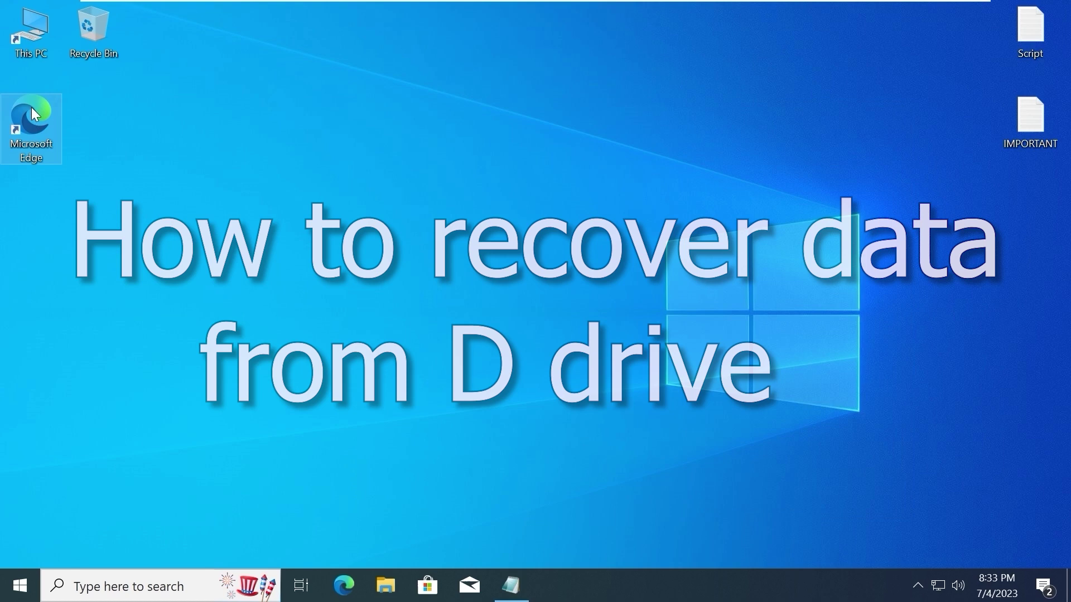
Launch Microsoft Edge from its desktop shortcut.
double_click(31, 112)
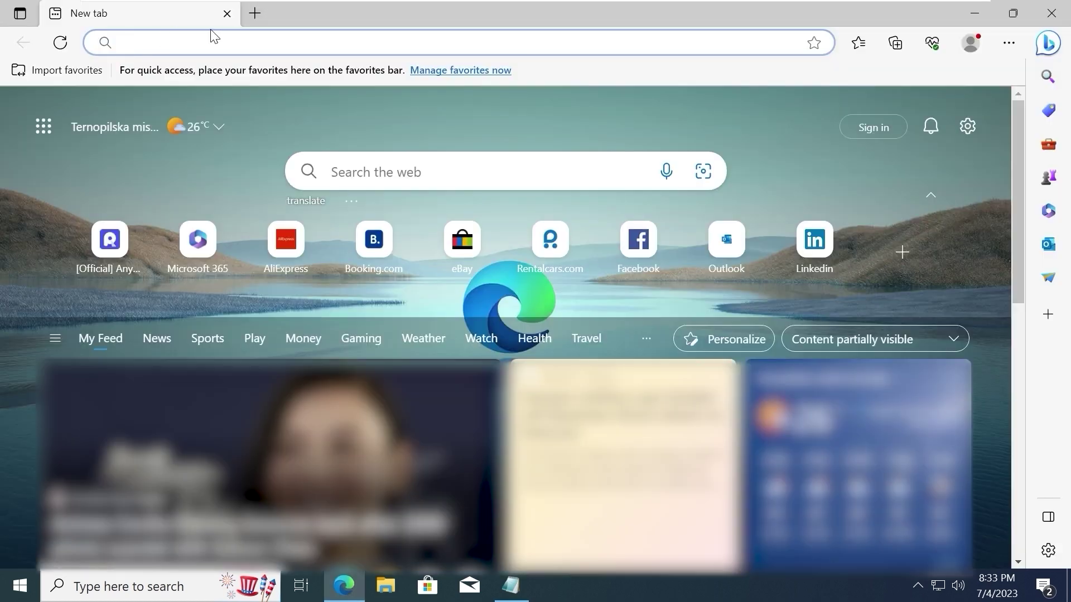
Go to anyrecover.com and download the AnyRecover installer for Windows.
type("any")
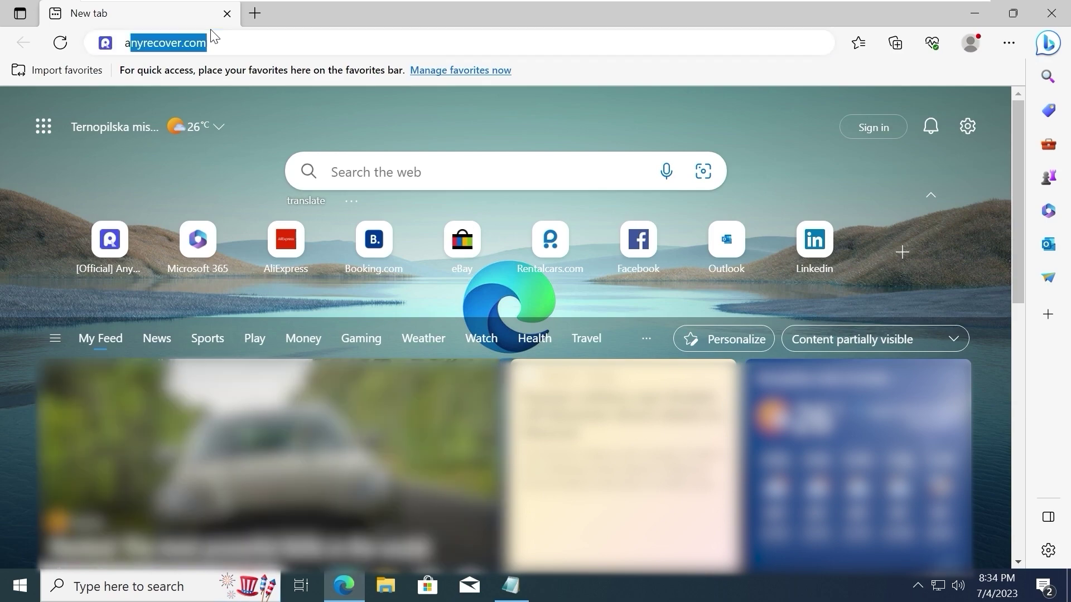
type("recov")
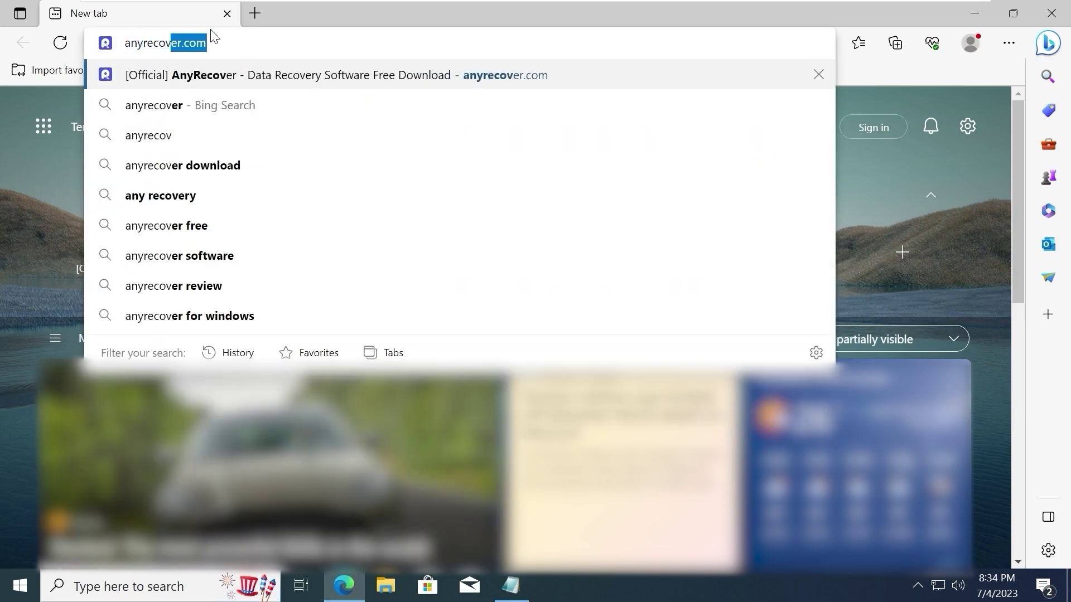
type("er.com")
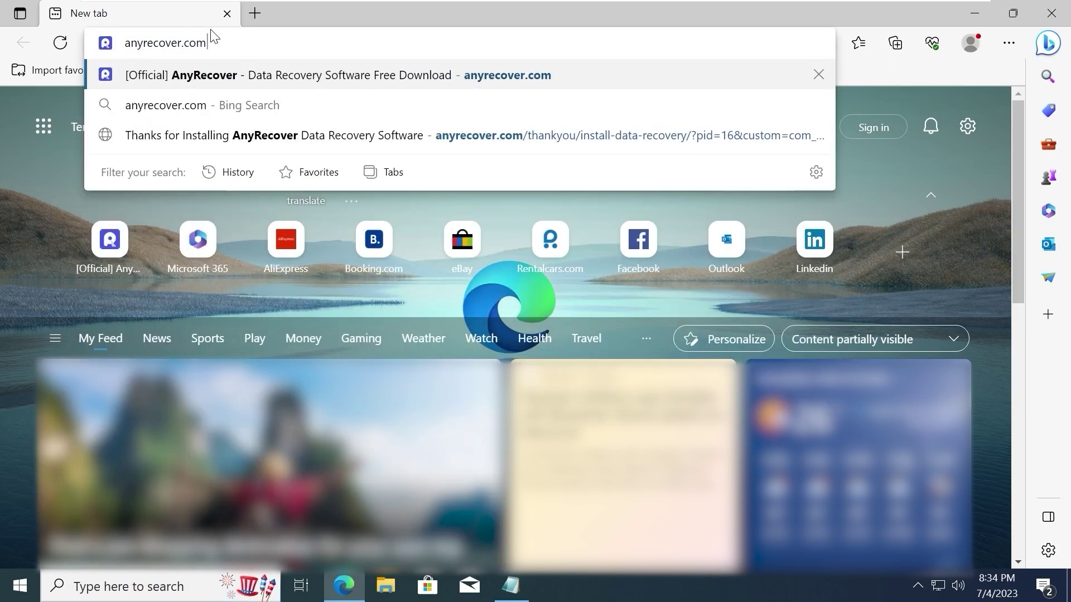
key("Return")
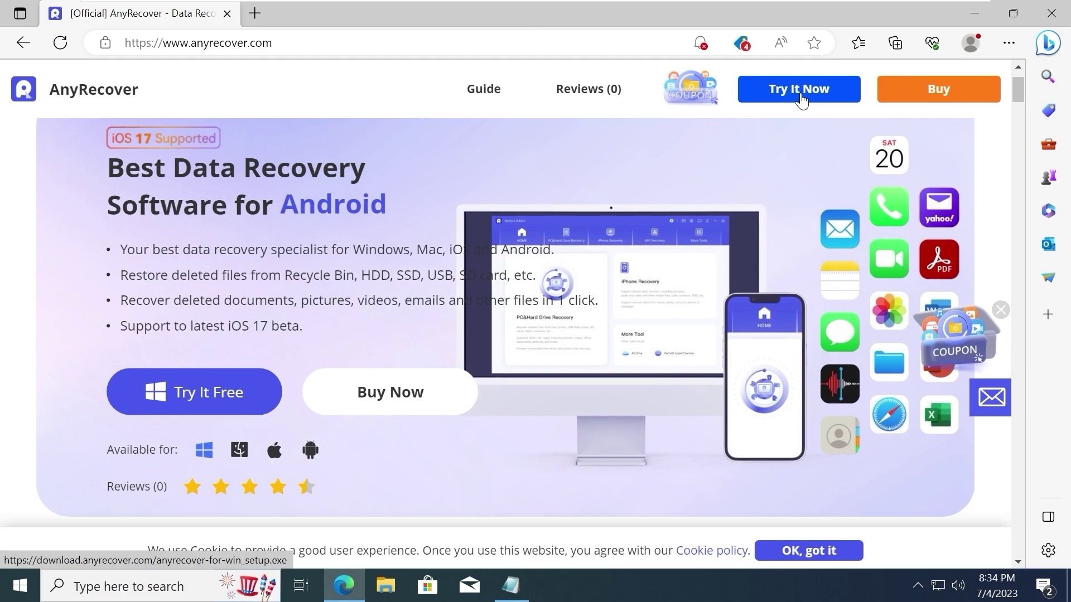
left_click(780, 92)
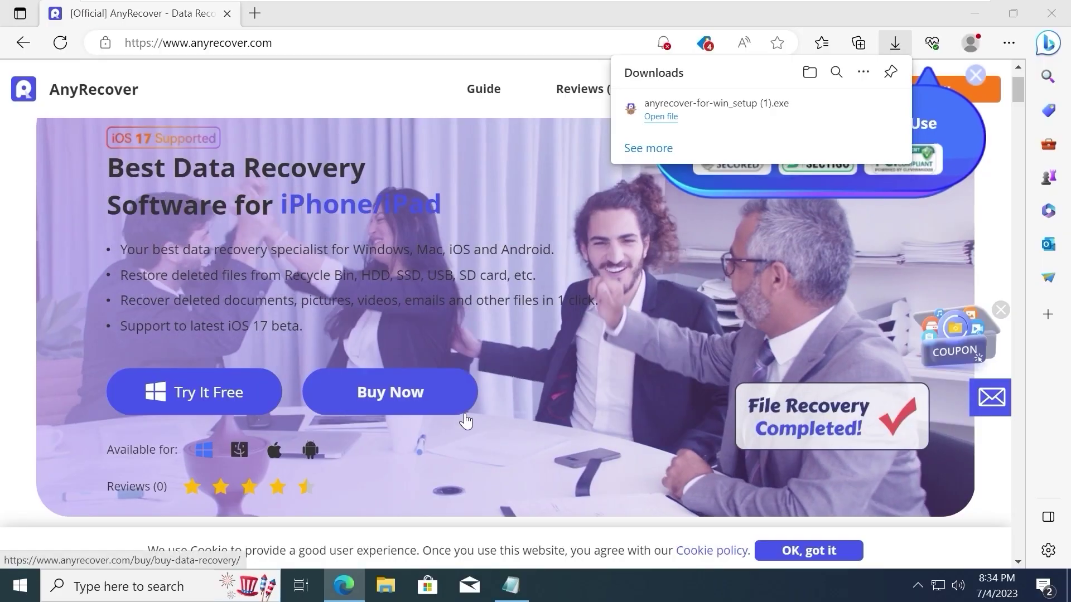
Run the downloaded setup file, install AnyRecover Data Recovery, and start it.
left_click(1052, 14)
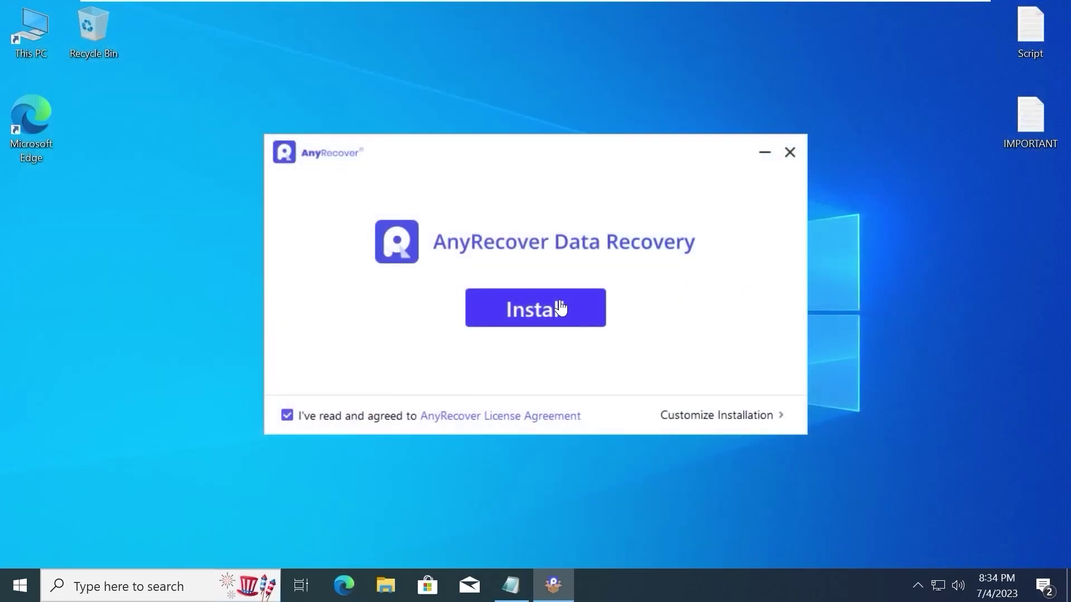
left_click(544, 312)
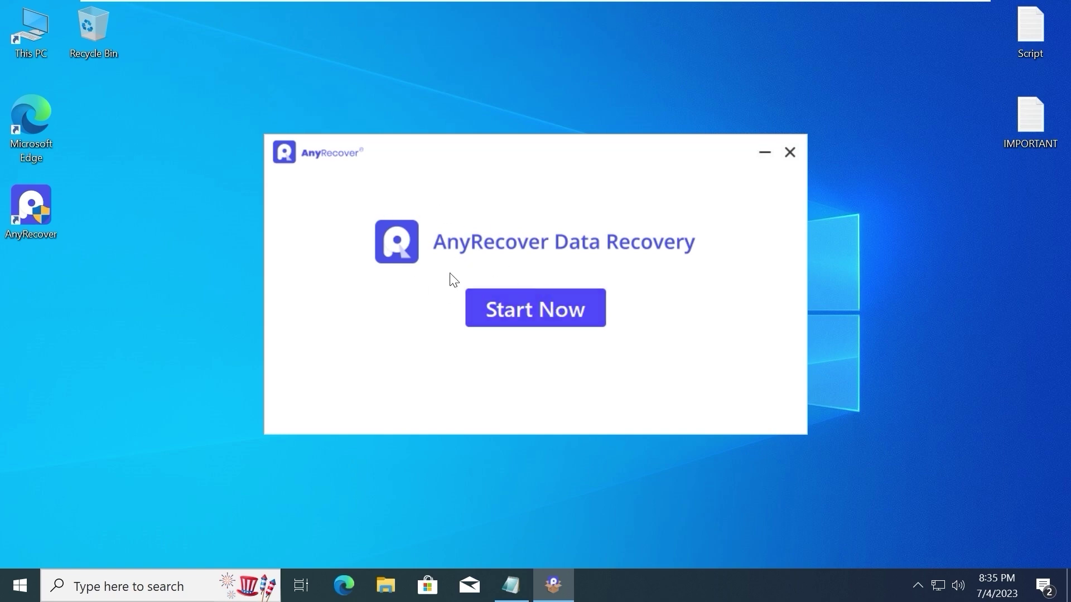
left_click(533, 312)
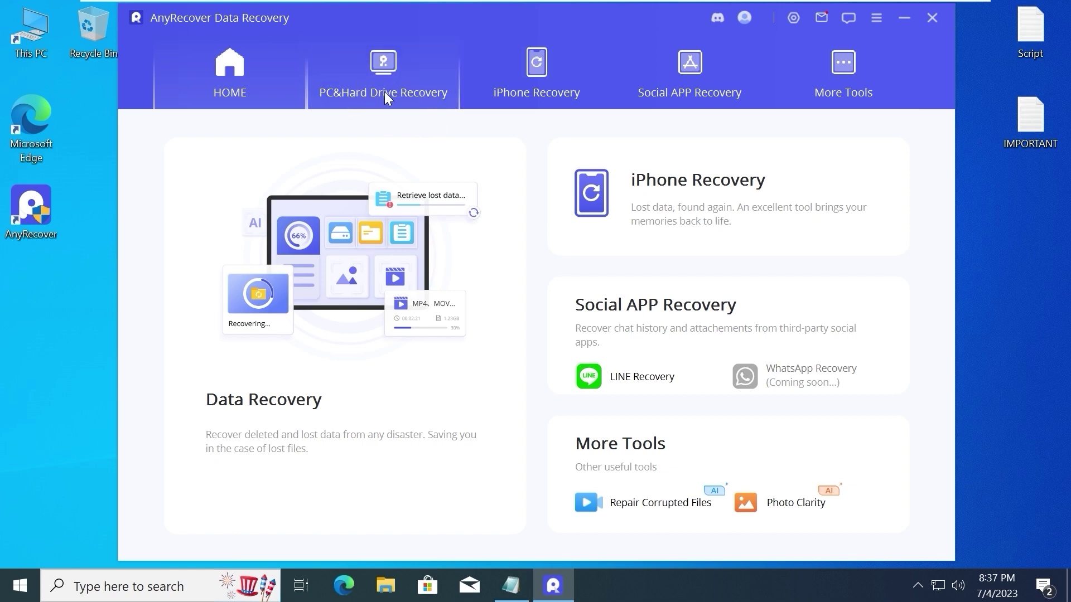
Use PC & Hard Drive Recovery to scan Local Disk (D:) for lost files.
left_click(383, 72)
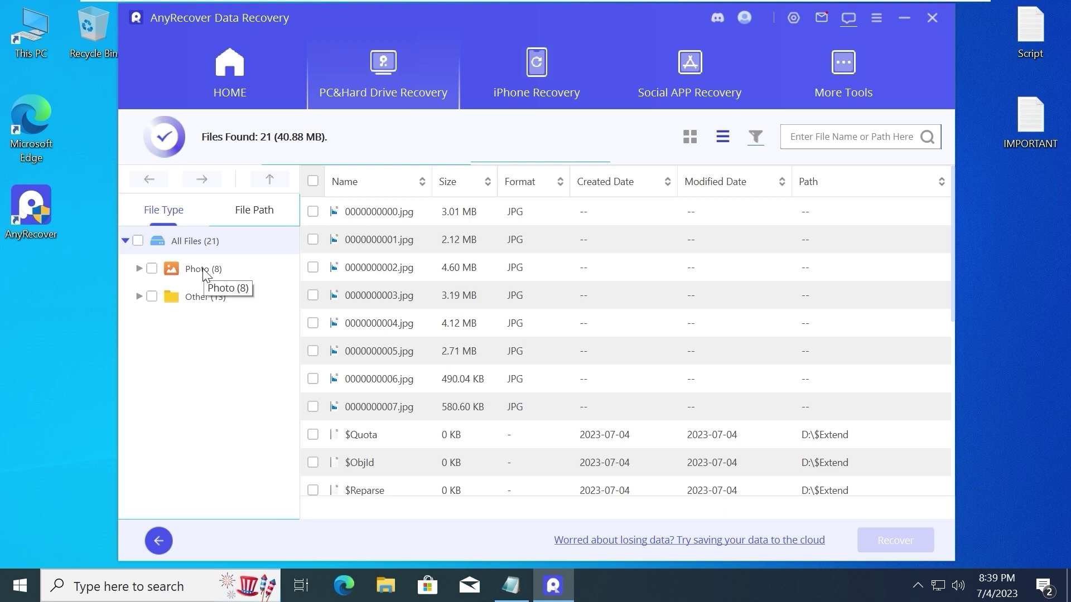
Tick Photo (8) to select all eight JPGs, 20.79 MB, for recovery.
left_click(151, 269)
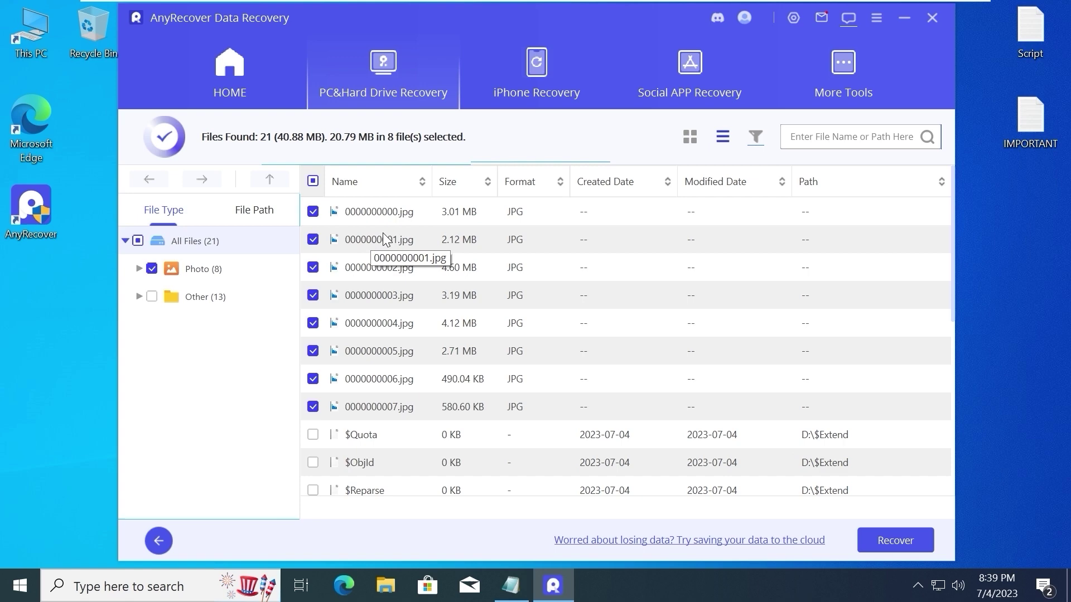
Preview the sunset photo 0000000001.jpg, close it, and bring up the Win+X menu.
double_click(388, 244)
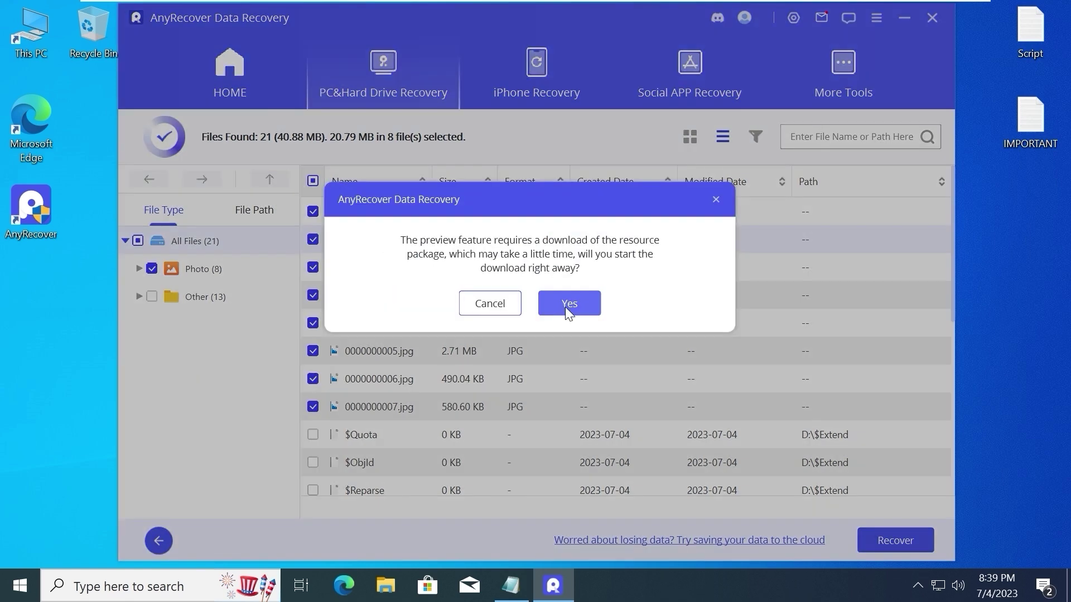
left_click(564, 307)
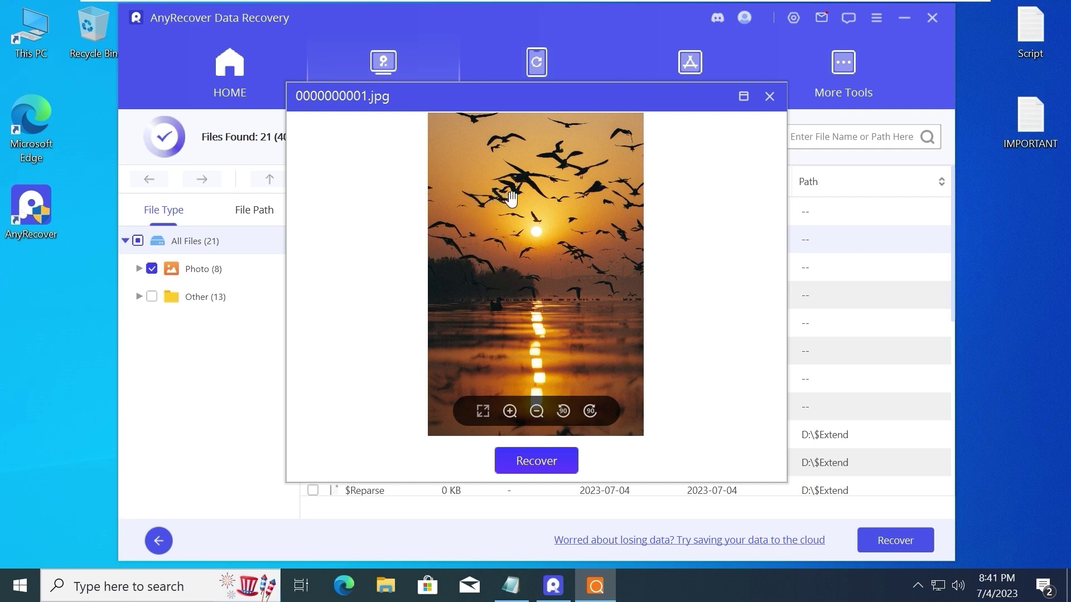
left_click(769, 96)
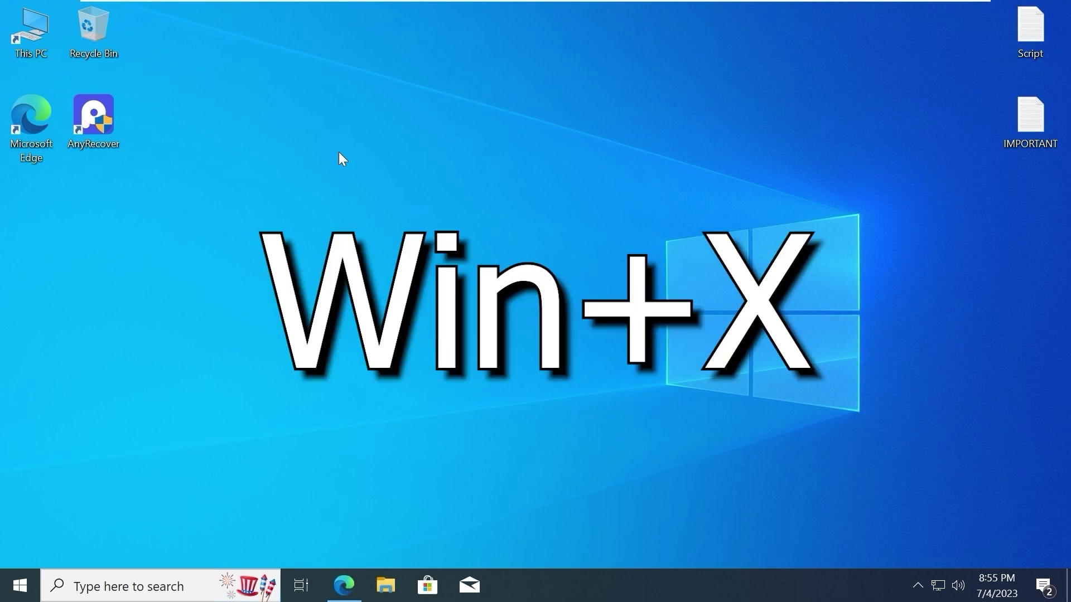
key("super+x")
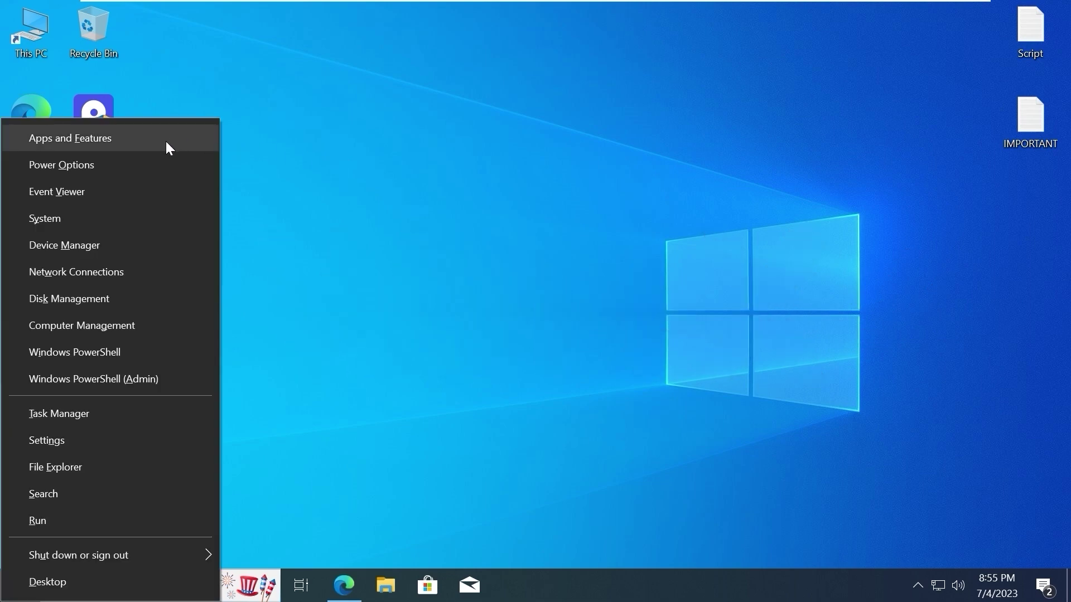
In Disk Management, select drive D: and rescan all disks.
left_click(122, 303)
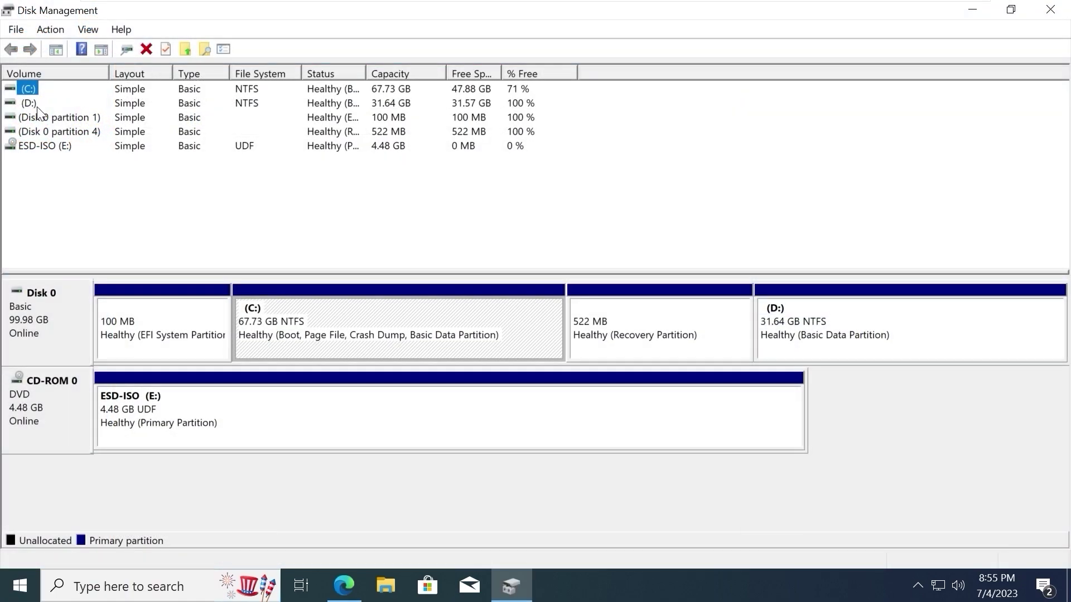
left_click(21, 103)
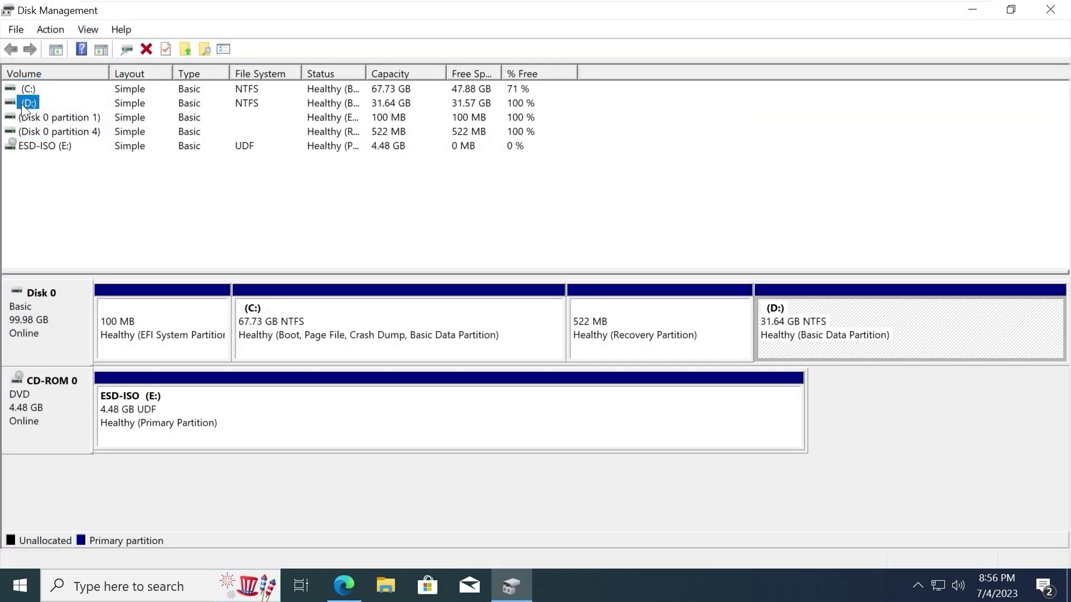
left_click(51, 29)
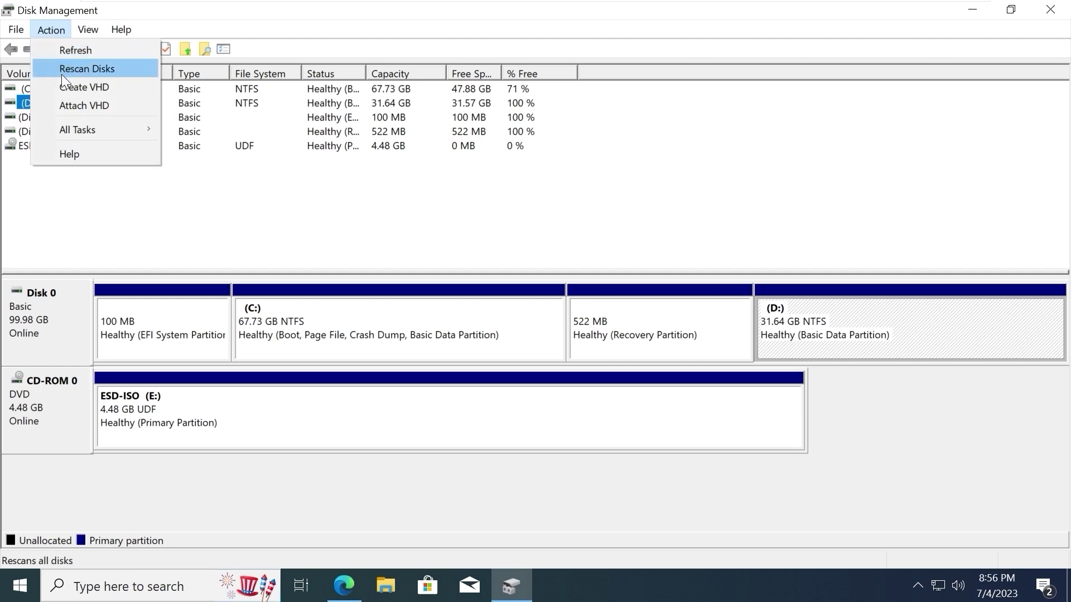
left_click(113, 74)
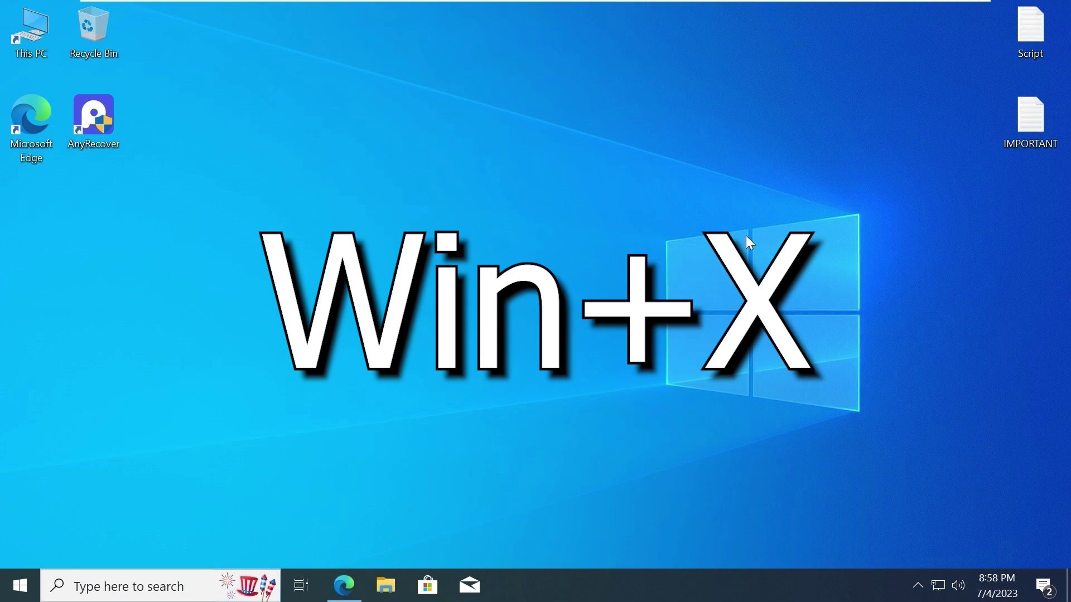
key("super+x")
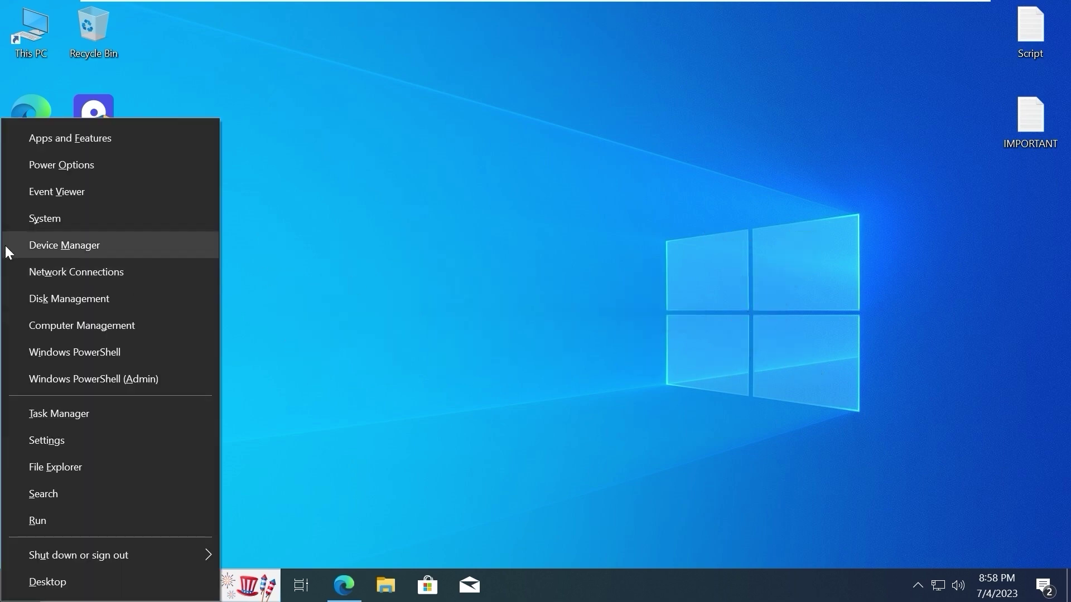
Auto-update the VMware Virtual NVMe Disk driver in Device Manager, which reports the best drivers already installed.
left_click(78, 254)
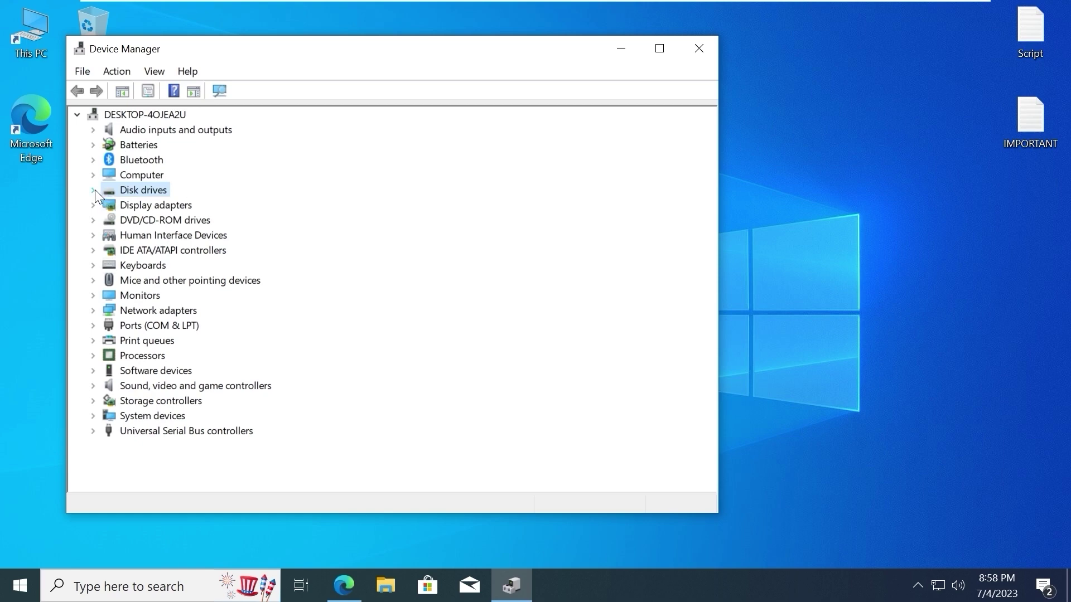
left_click(94, 190)
left_click(163, 202)
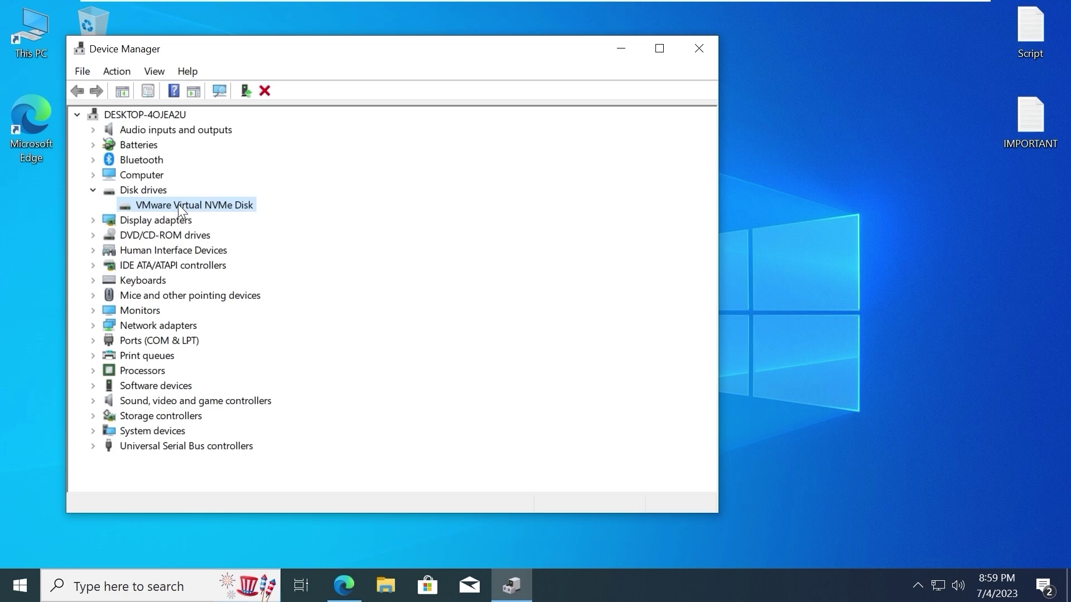
right_click(175, 205)
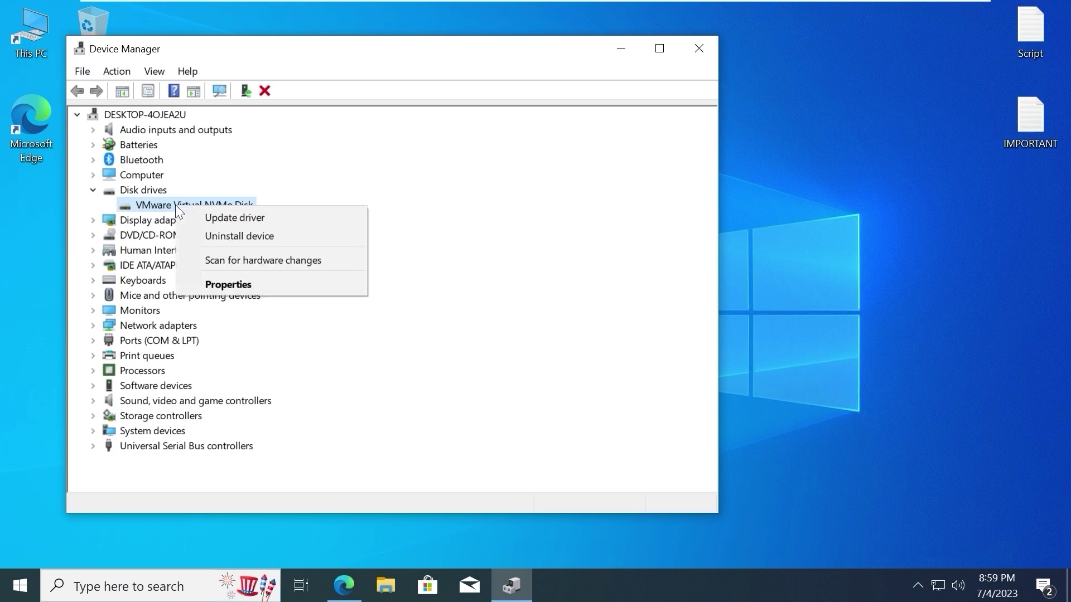
left_click(285, 218)
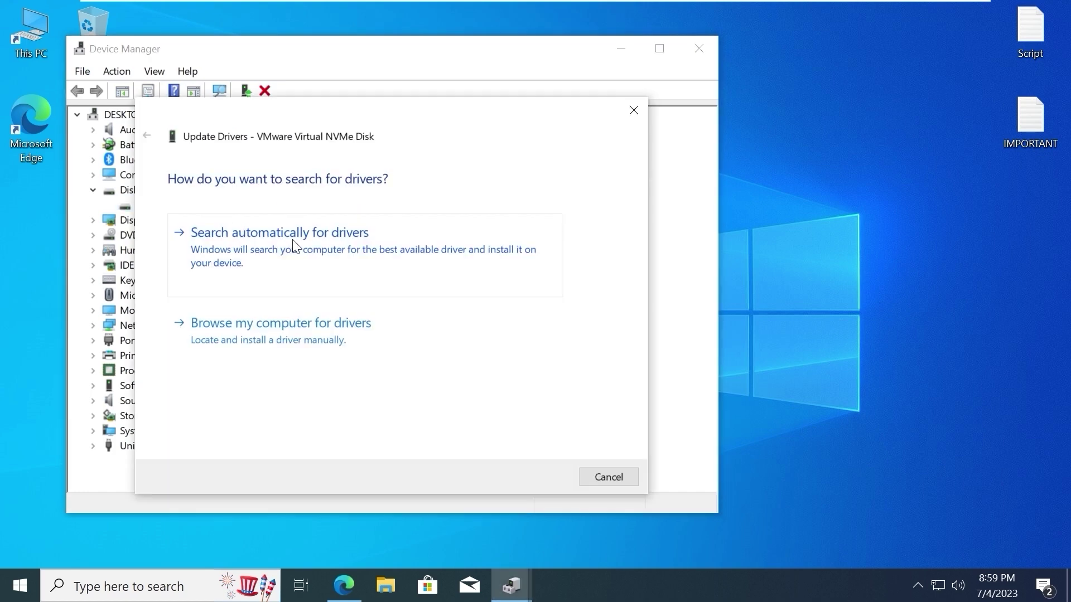
left_click(297, 234)
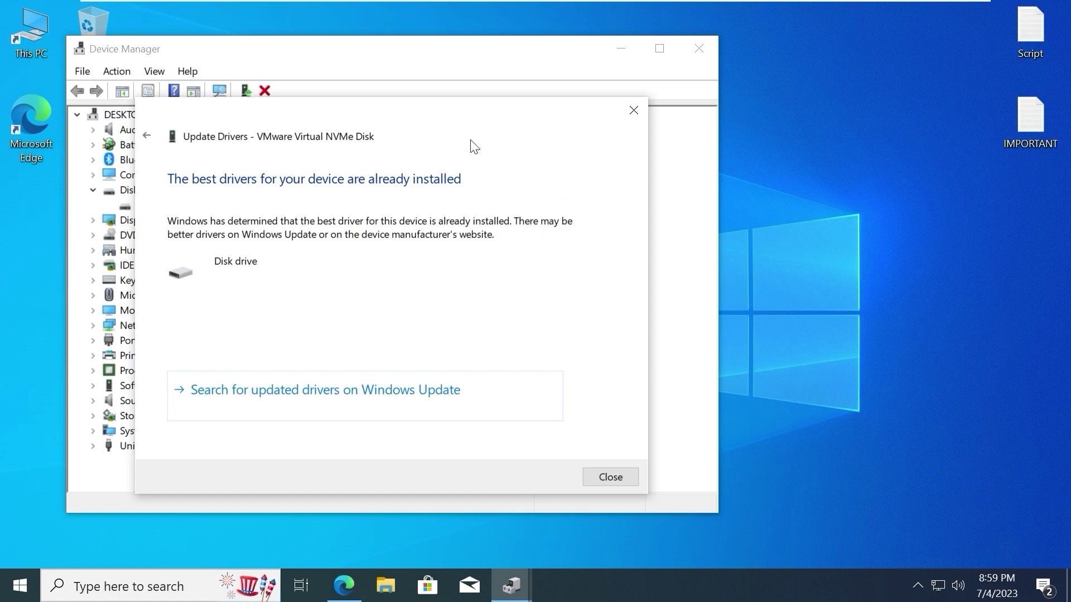
left_click(634, 109)
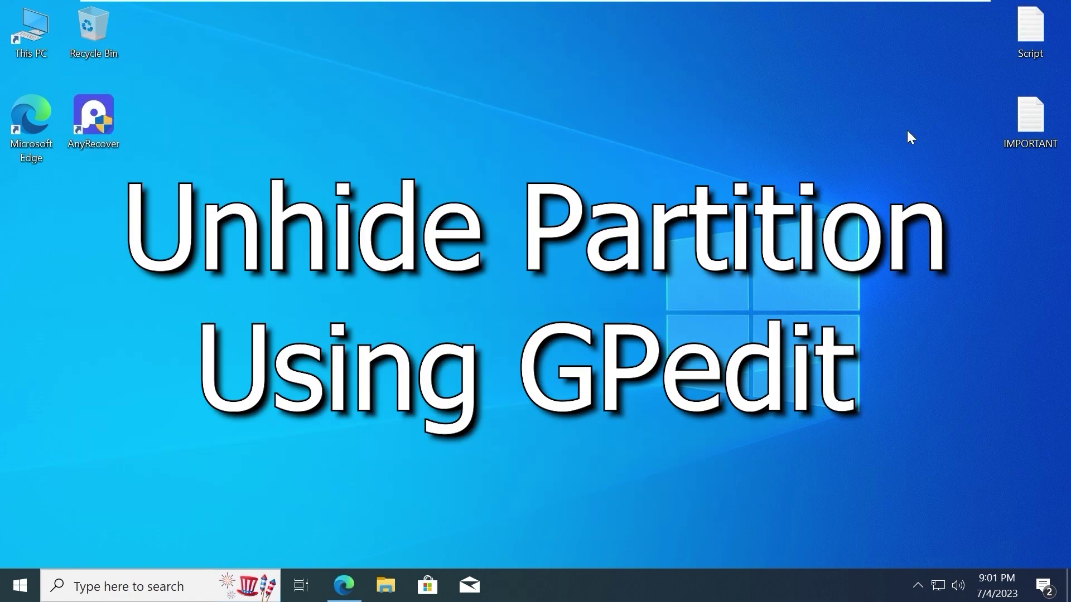
Copy the GPEDIT.MSC command from the IMPORTANT note in Notepad.
double_click(1029, 118)
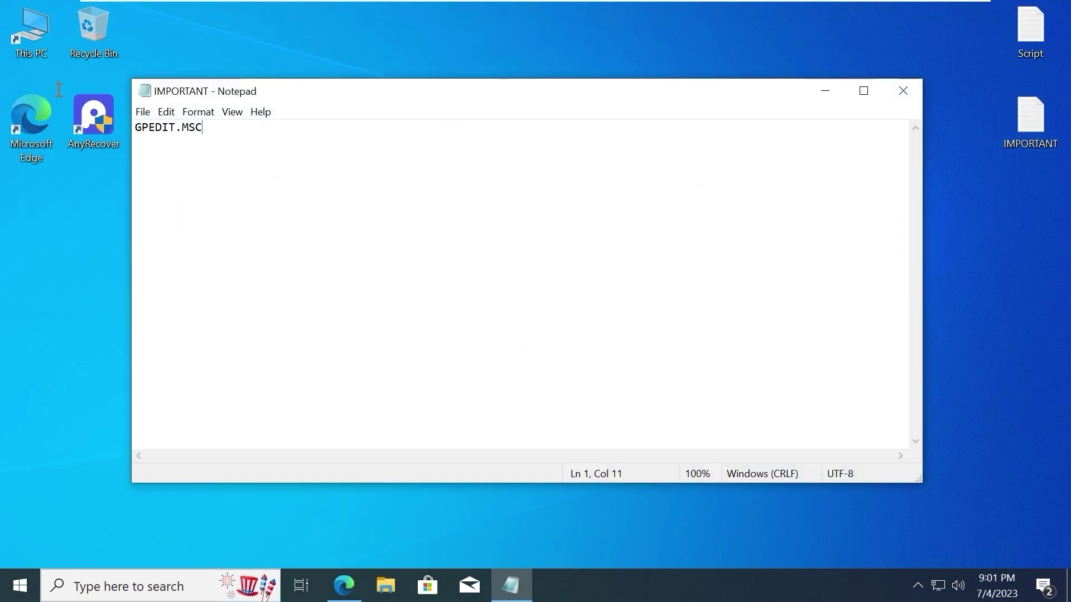
left_click_drag(205, 129, 140, 129)
right_click(165, 139)
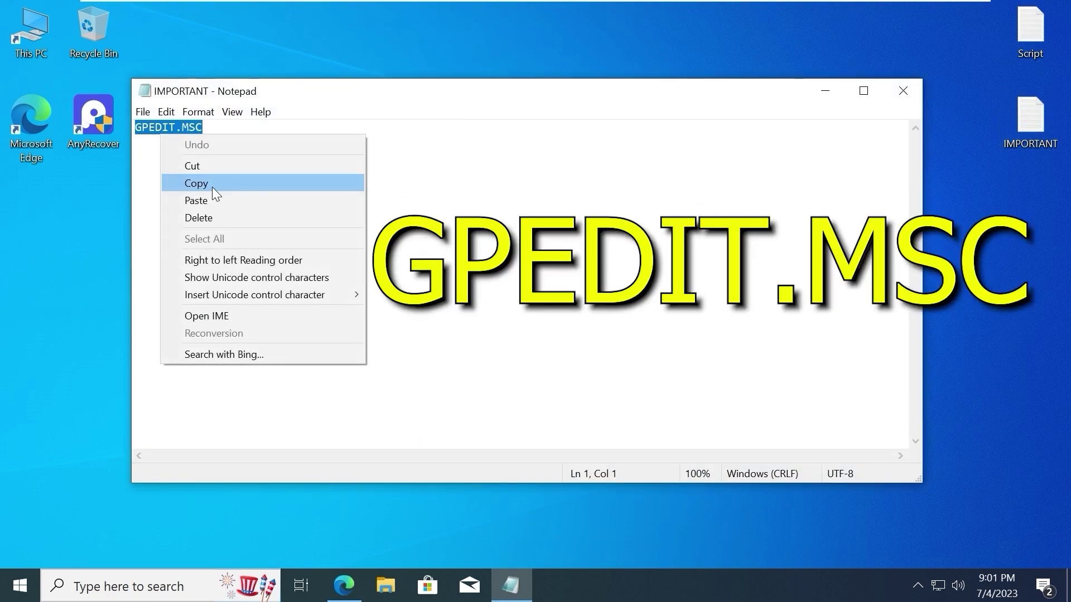
left_click(212, 184)
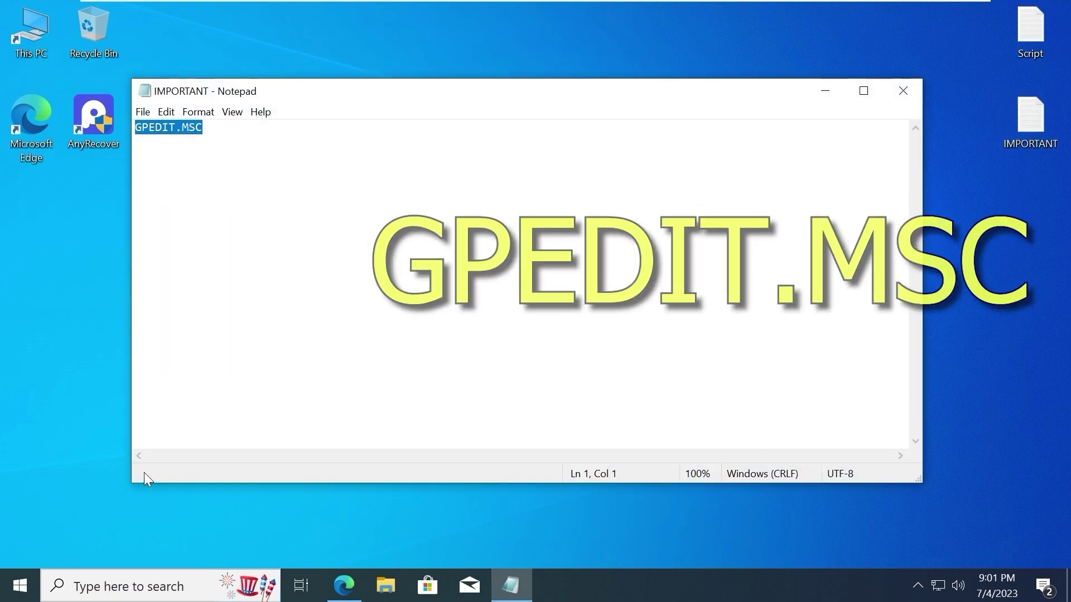
Run GPEDIT.MSC from the Run dialog to open the Local Group Policy Editor.
left_click(826, 90)
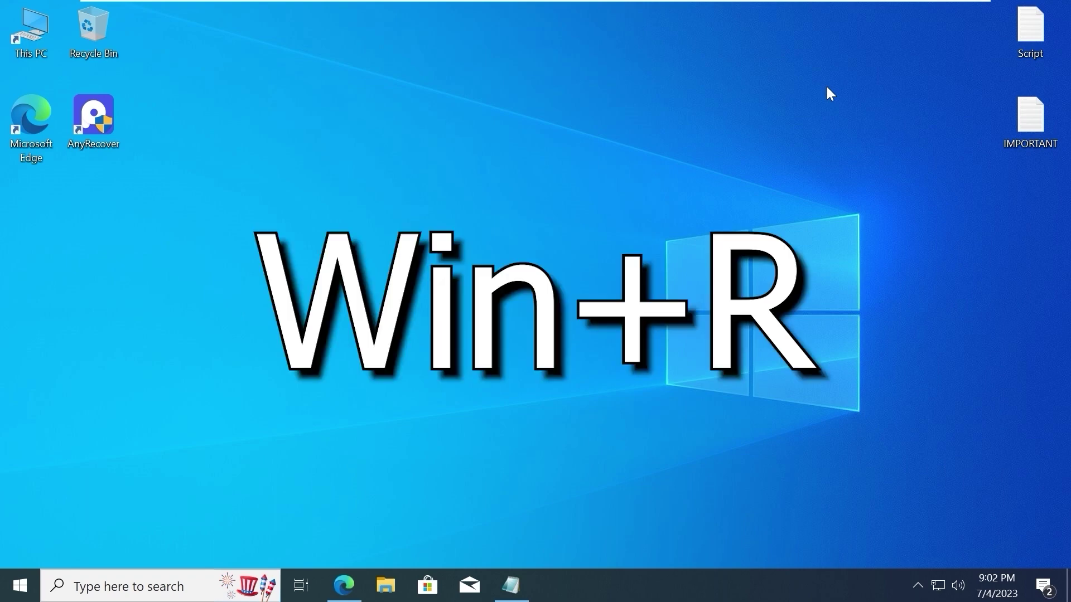
key("super+r")
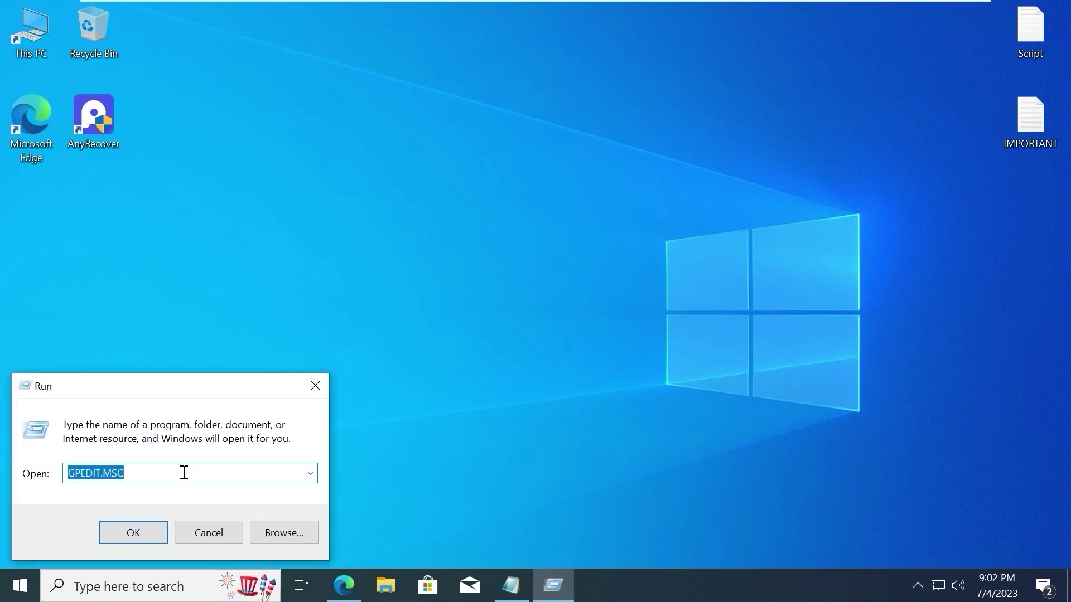
left_click(184, 473)
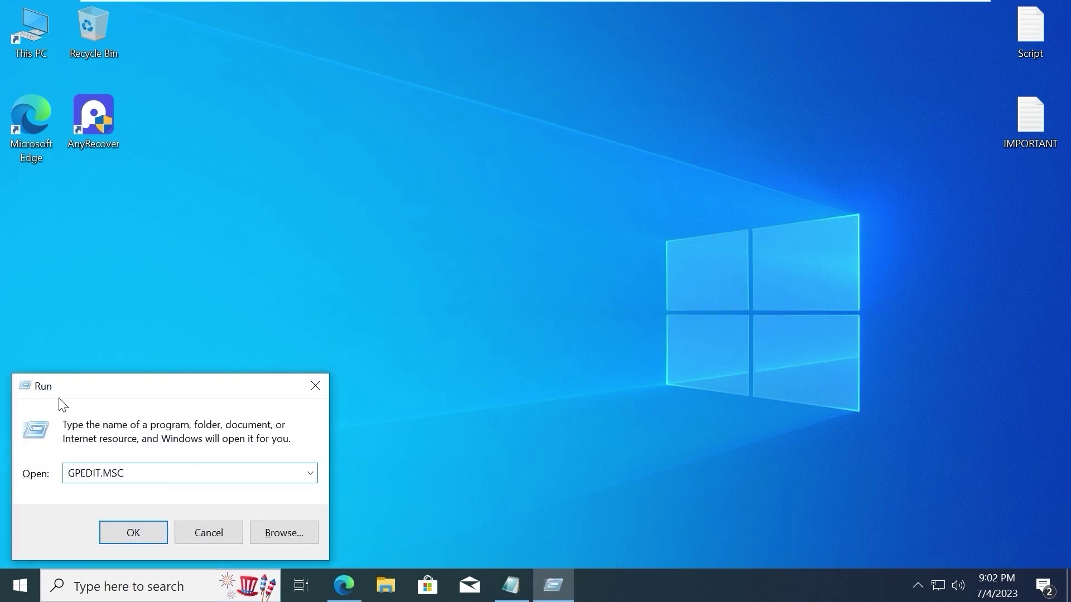
key("Return")
Browse User Configuration > Administrative Templates > Windows Components > File Explorer to 'Hide these specified drives'.
left_click(707, 134)
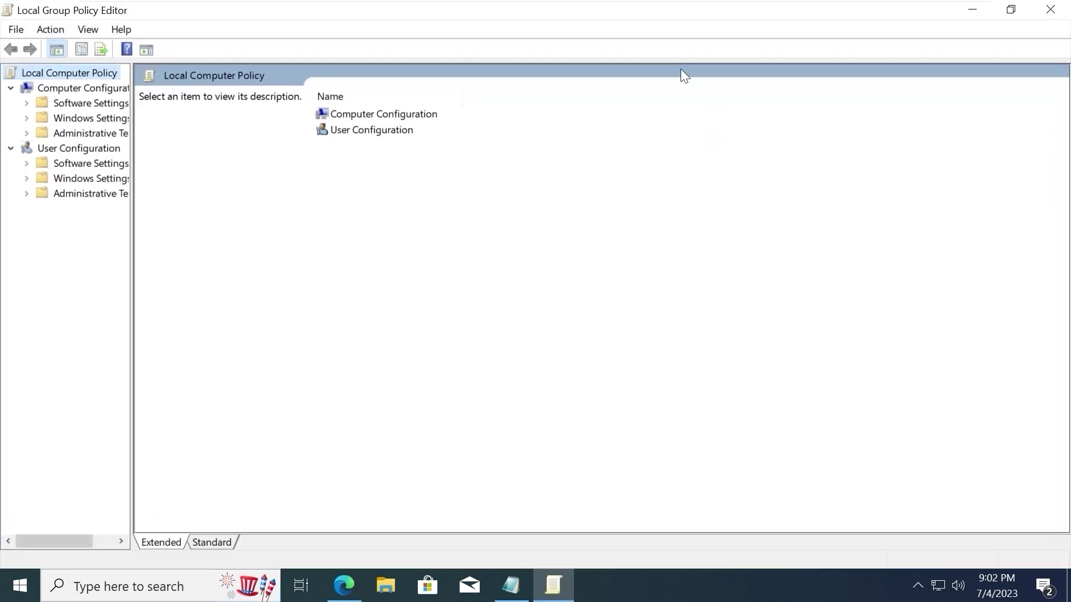
left_click_drag(138, 204, 208, 205)
left_click(79, 148)
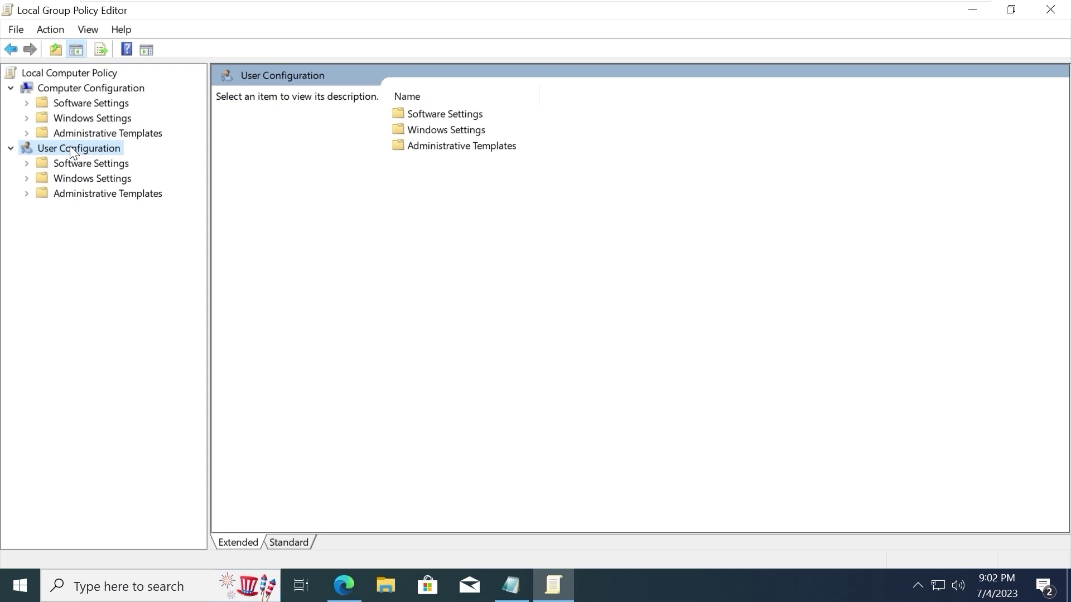
left_click(85, 200)
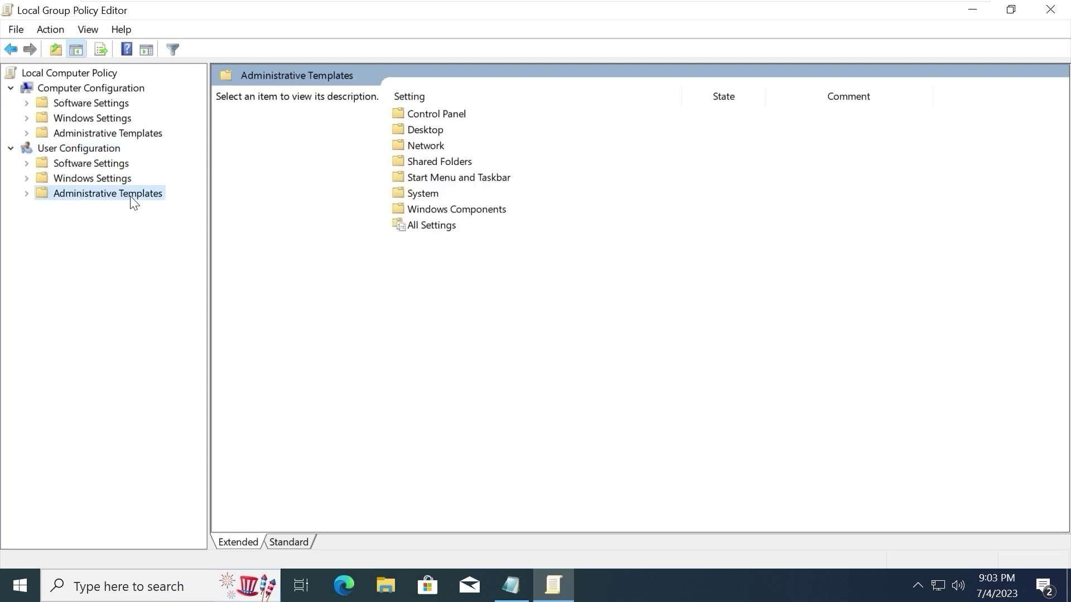
left_click(463, 217)
double_click(425, 211)
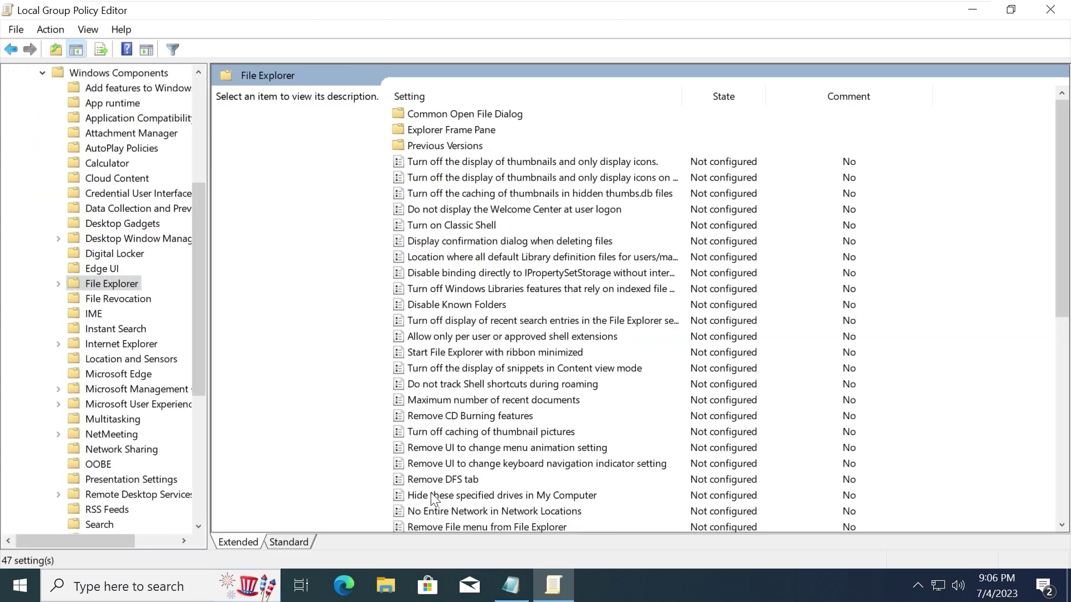
left_click(537, 496)
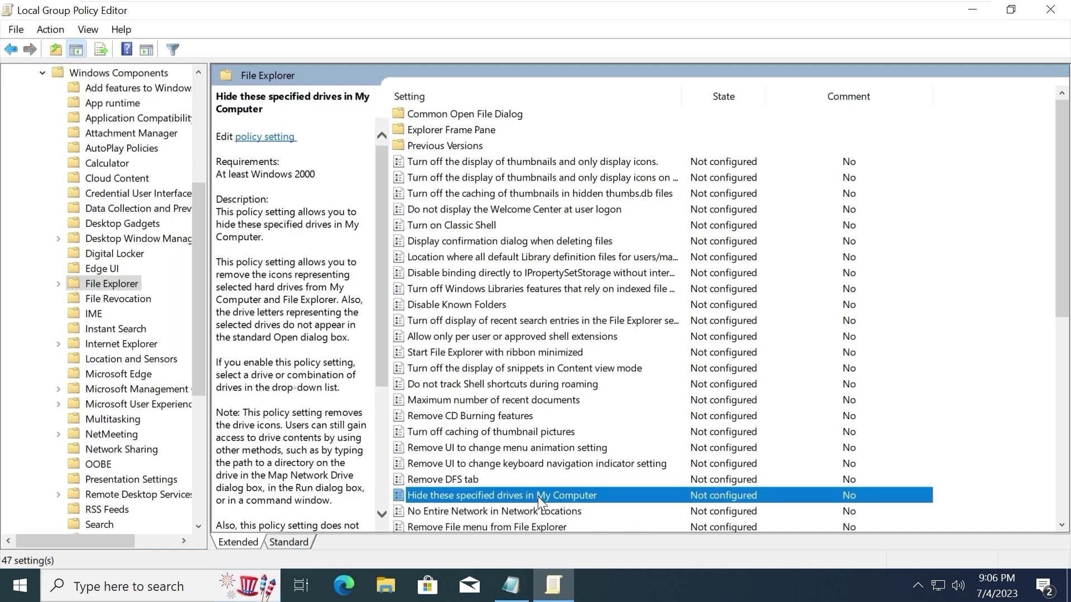
Disable the 'Hide these specified drives in My Computer' policy and close the Group Policy Editor.
double_click(538, 496)
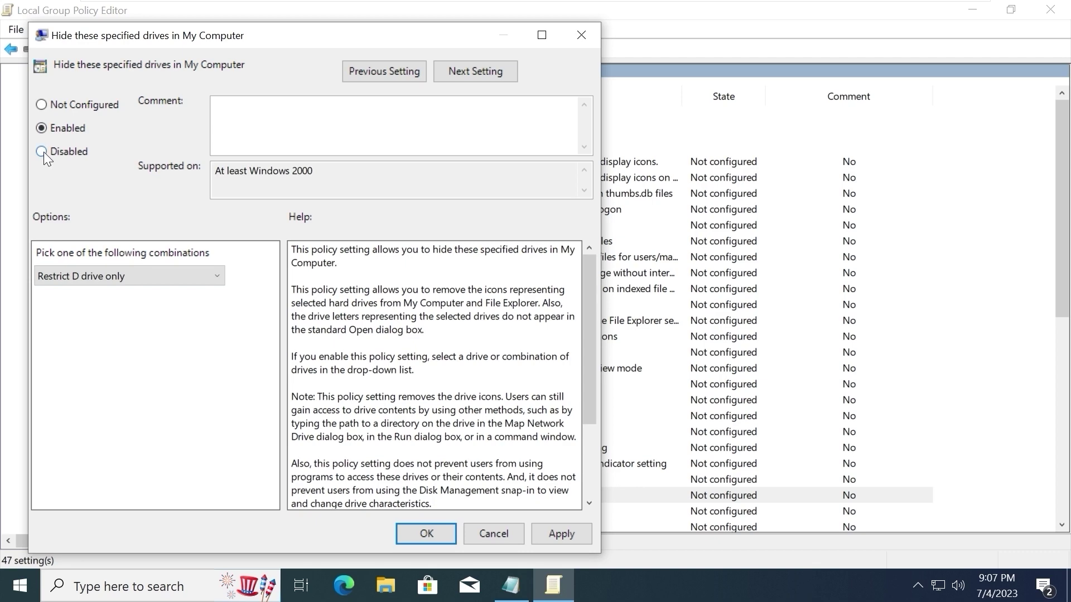
left_click(43, 152)
left_click(555, 536)
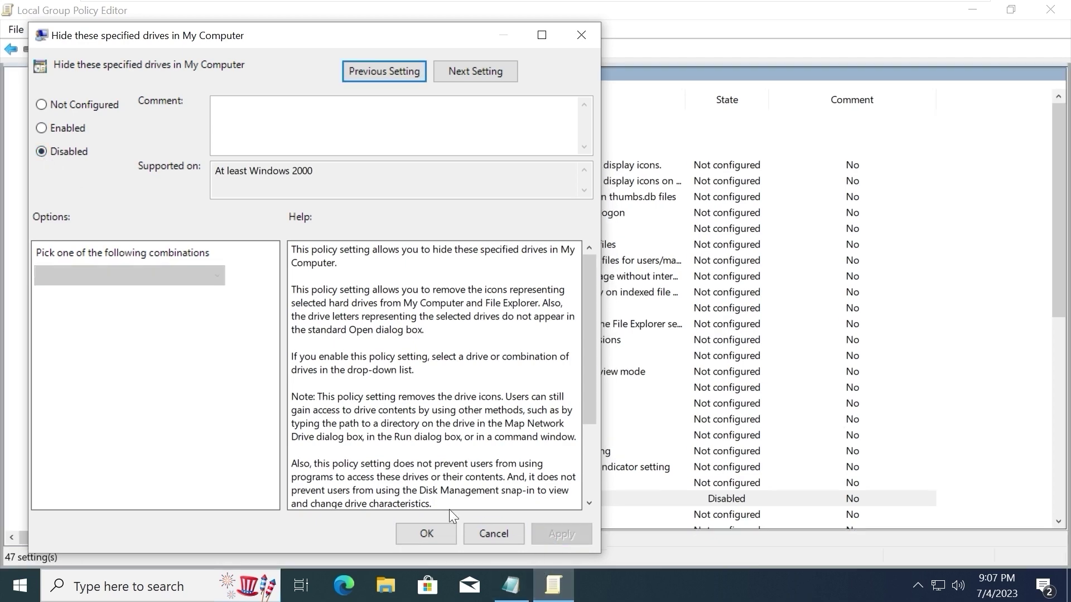
left_click(436, 534)
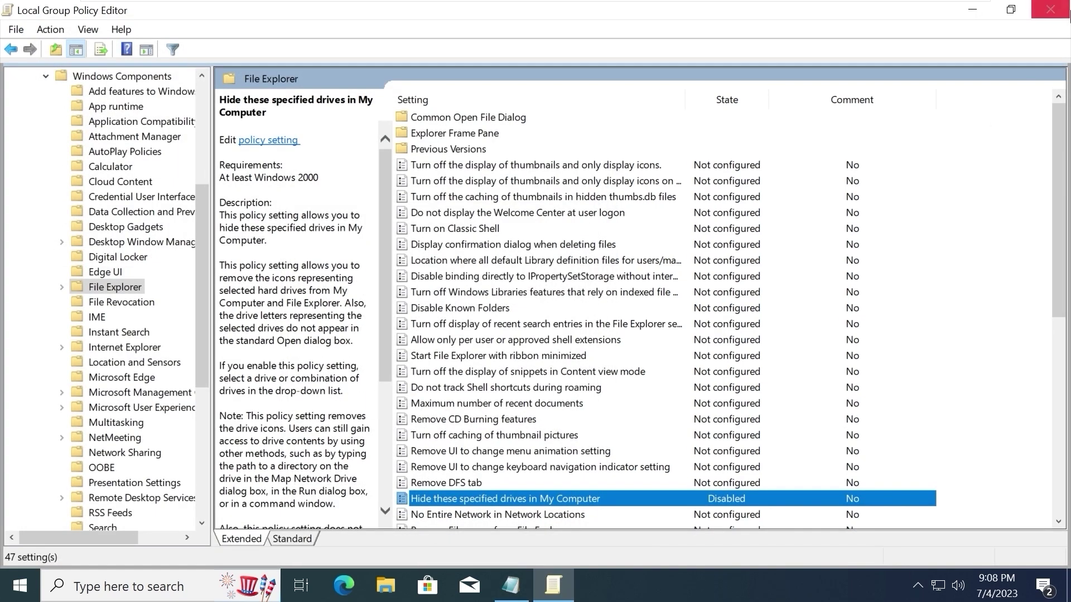
left_click(1050, 9)
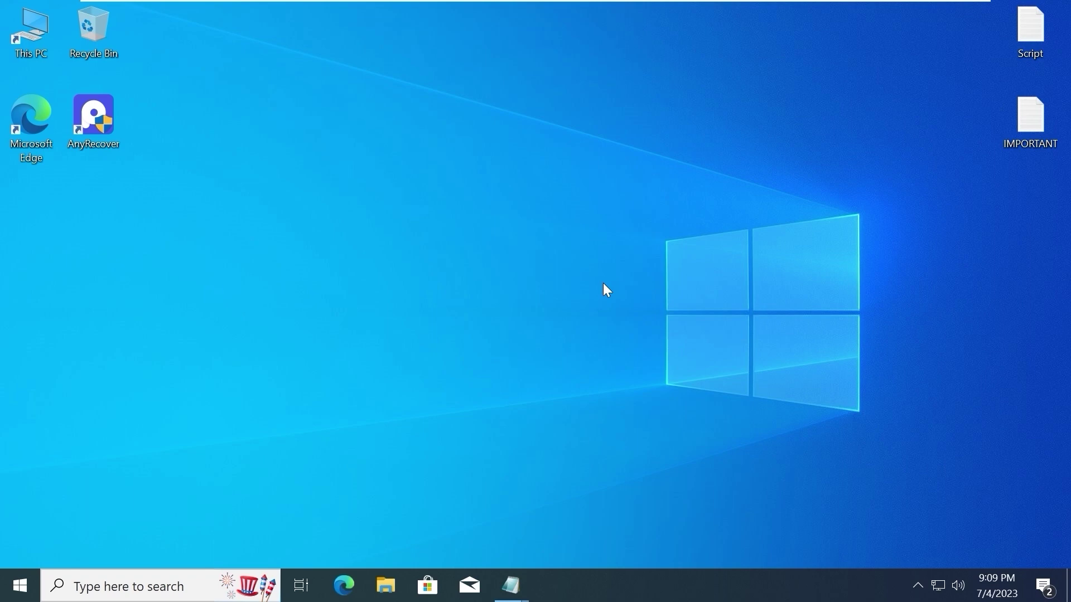
In Disk Management, start changing the D: partition's drive letter and list available letters.
key("super+x")
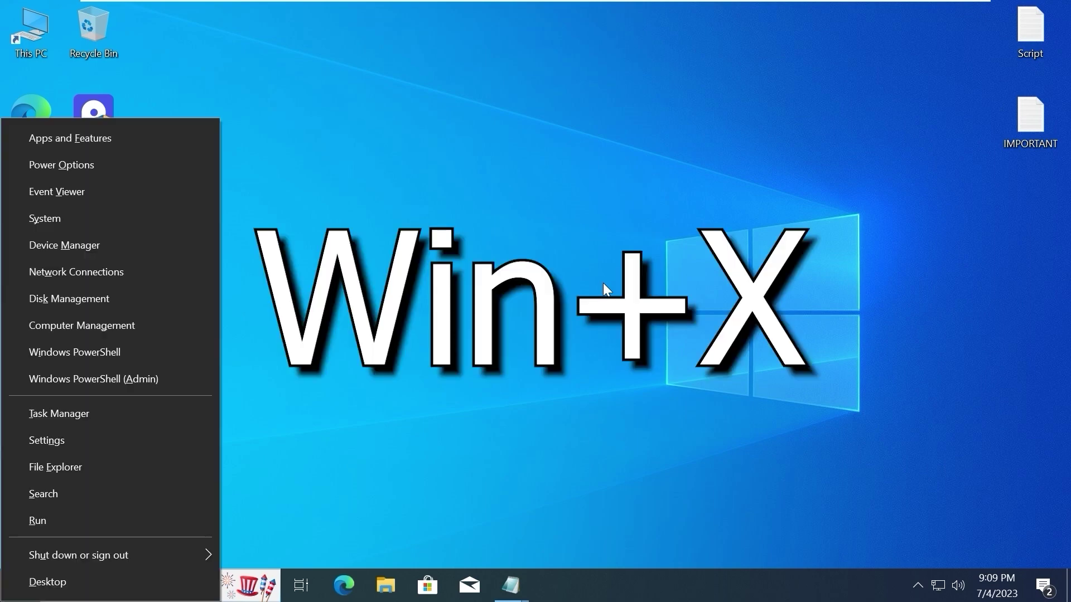
left_click(79, 300)
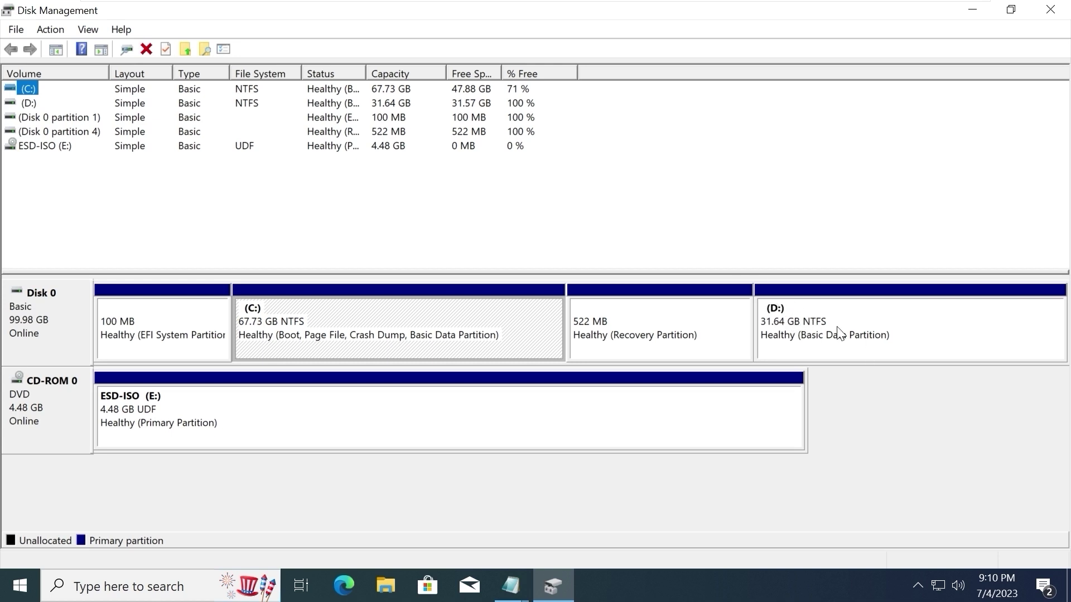
right_click(807, 316)
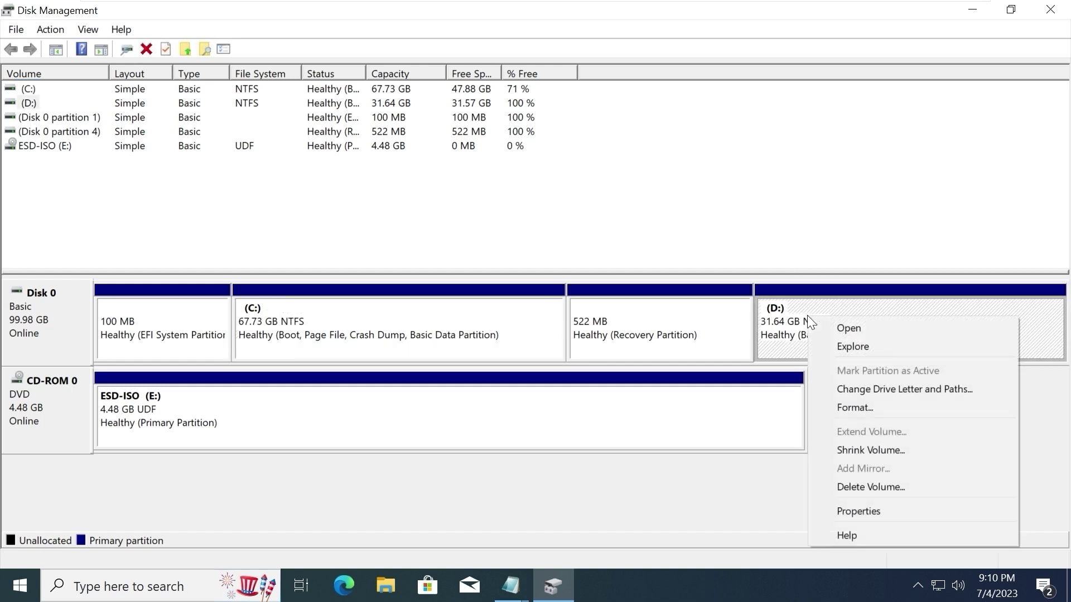
left_click(855, 390)
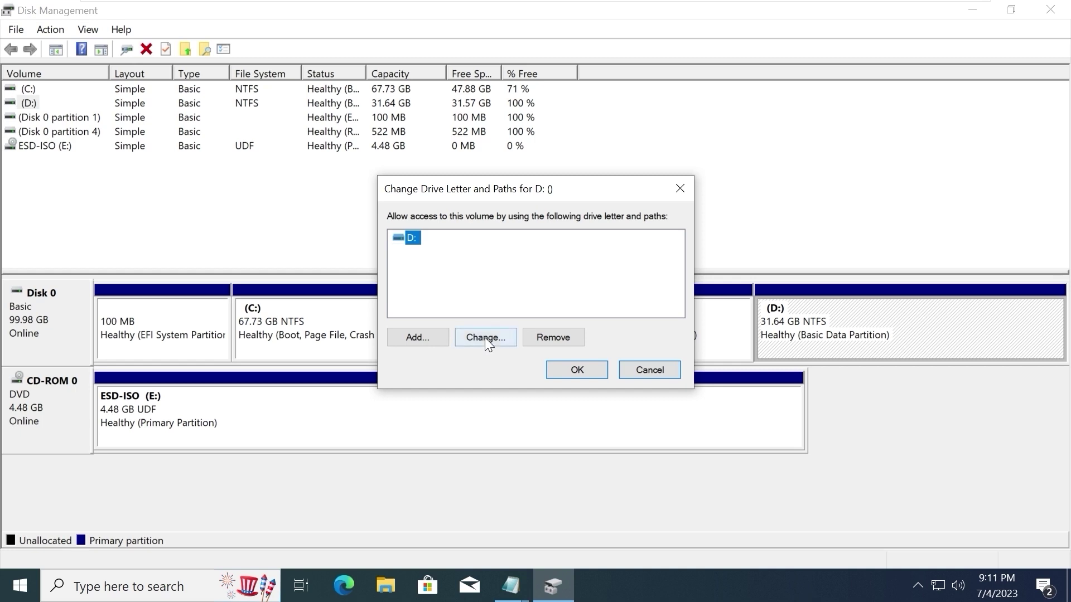
left_click(484, 338)
left_click(671, 266)
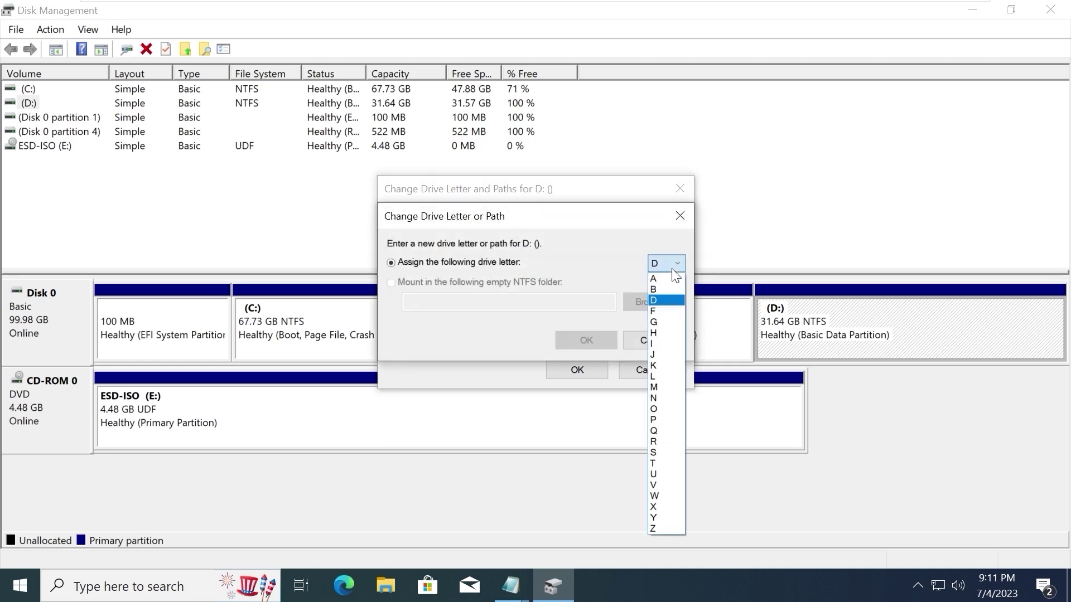
Assign drive letter H to the partition and confirm it shows as Local Disk (H:) in This PC.
left_click(654, 333)
key("Return")
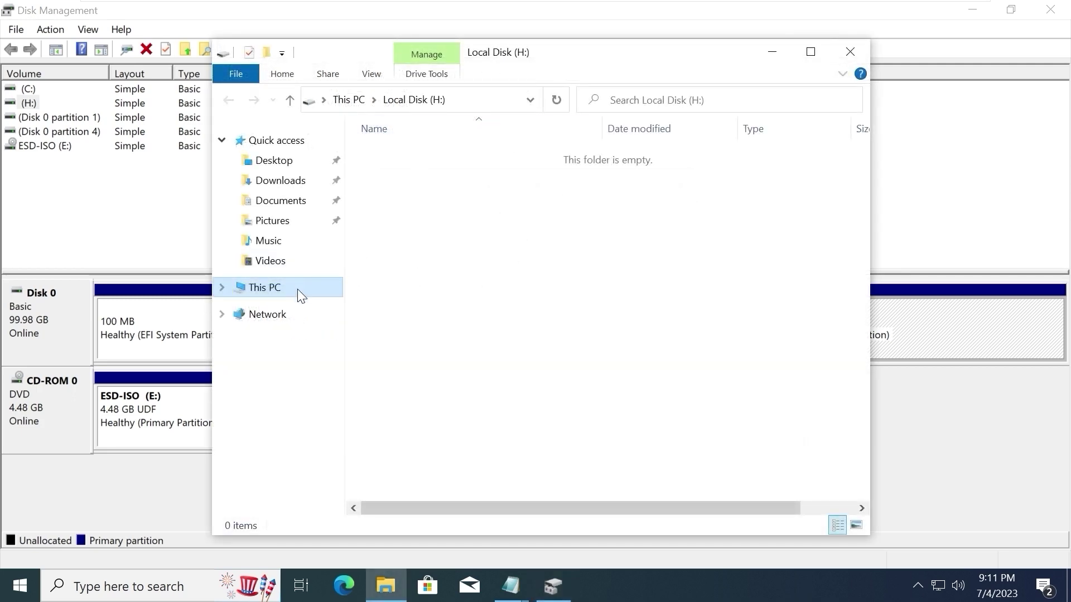
left_click(297, 288)
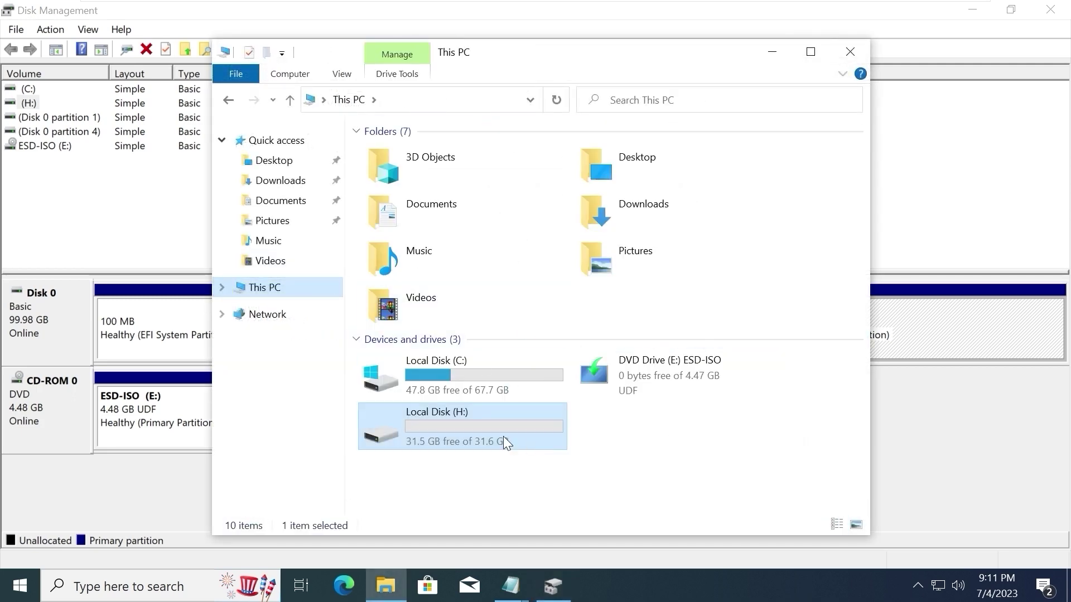